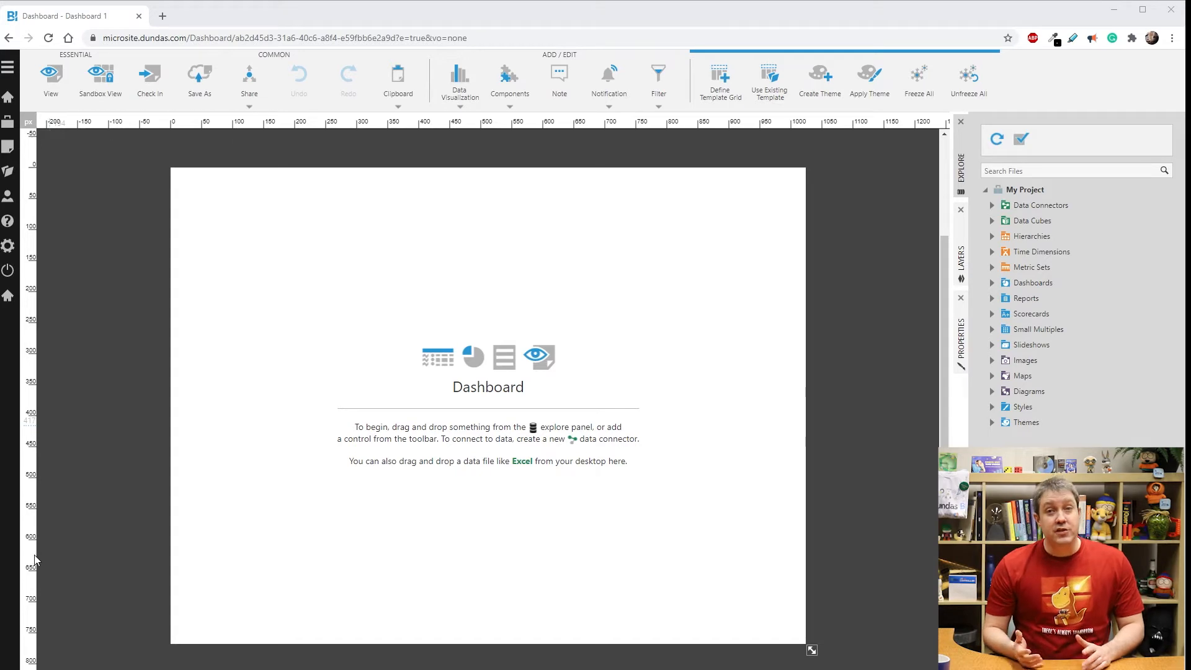
- Expand the project's shared metric sets and open the options for the Metric Sets folder
left_click(992, 268)
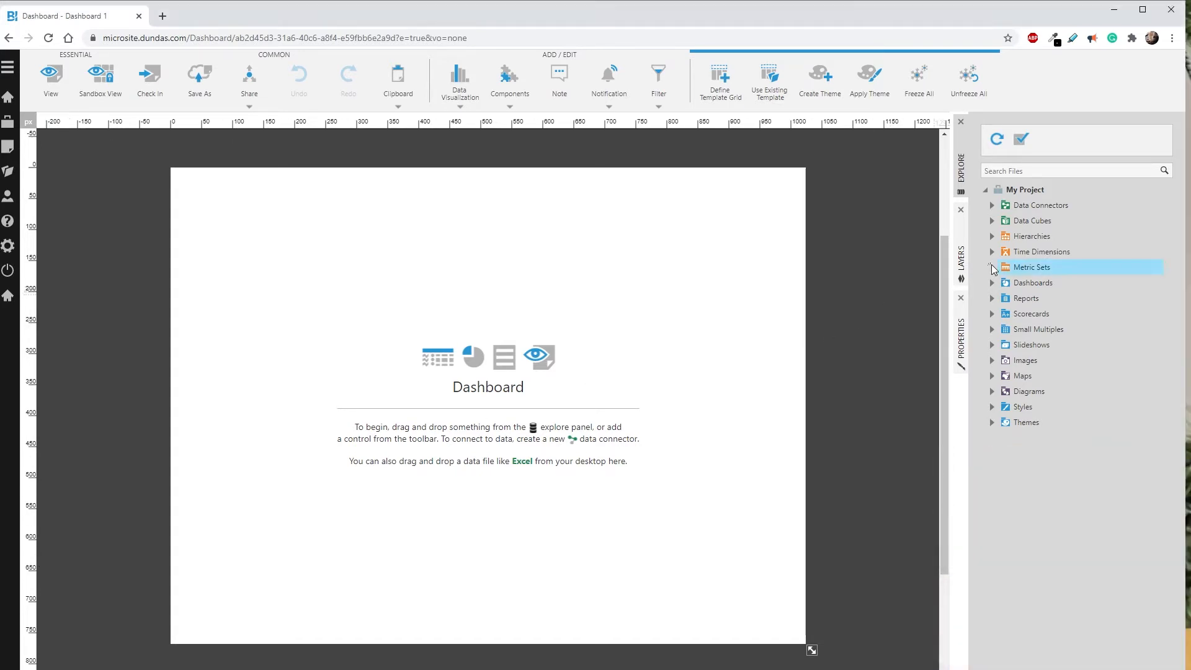
left_click(999, 283)
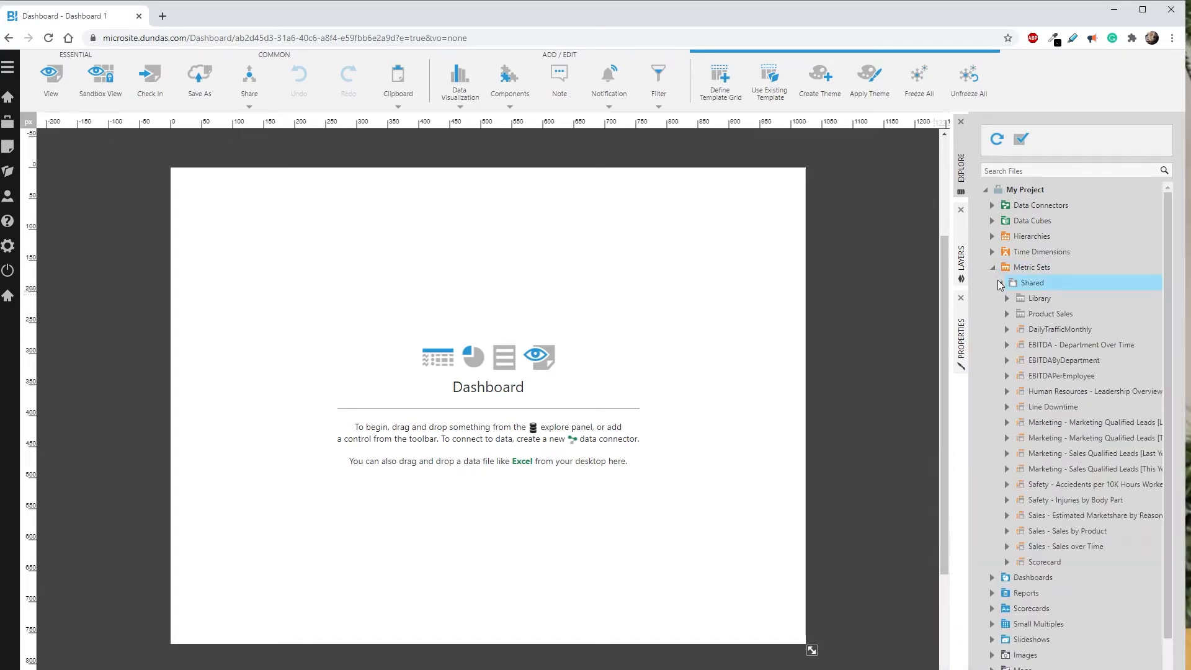
right_click(1026, 267)
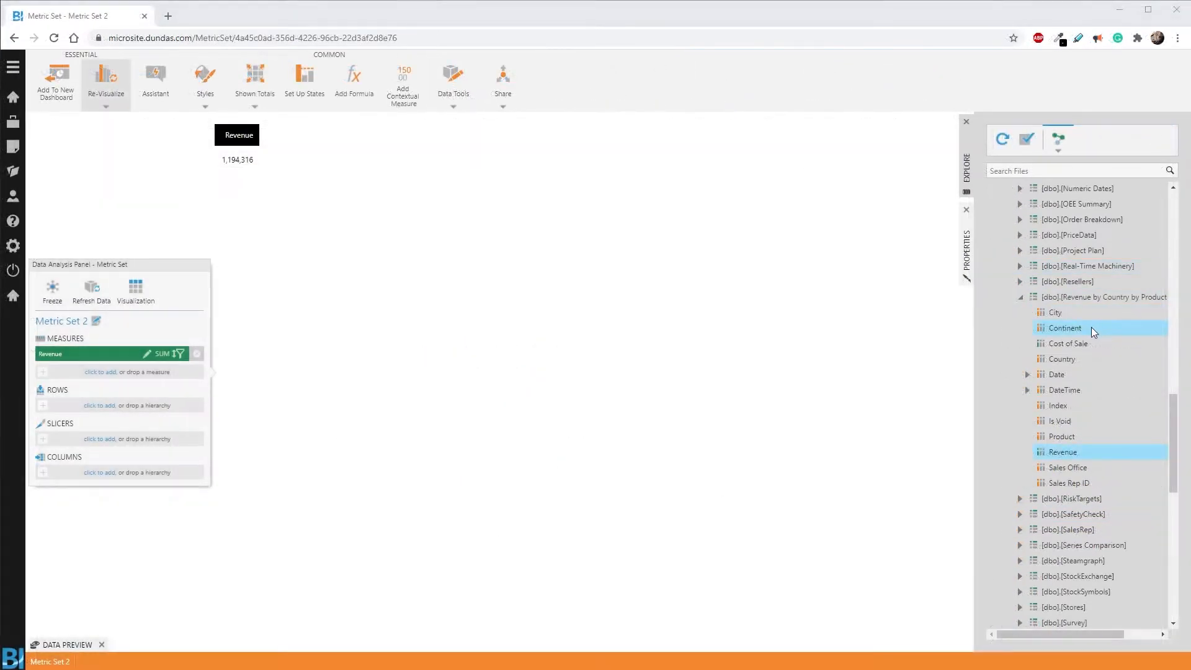
- Break down the metric set's Revenue measure with Continent as rows and Product as columns
left_click_drag(1090, 327, 118, 404)
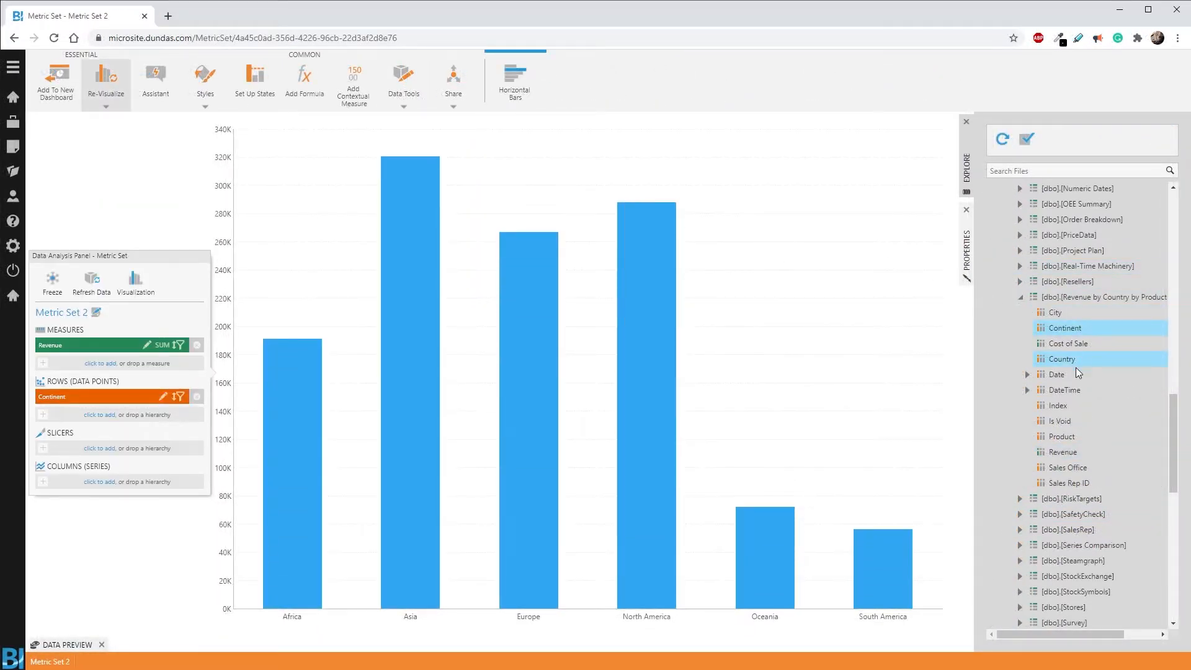
left_click(1061, 437)
left_click_drag(1060, 440, 141, 484)
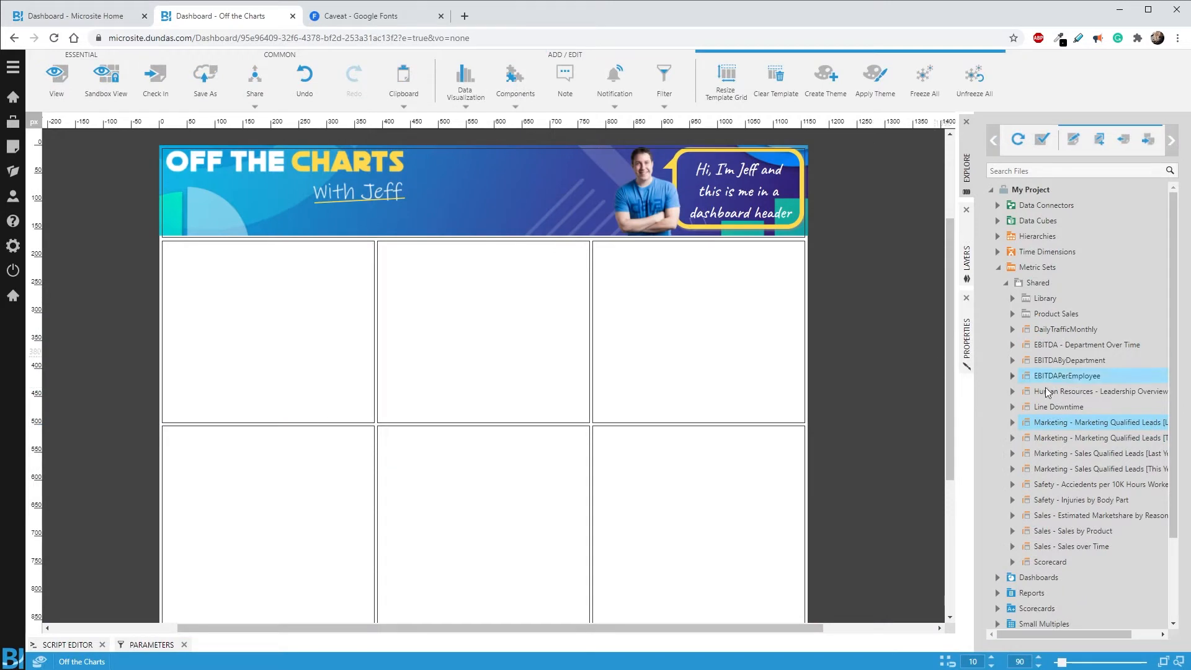
- Place the Marketing Qualified Leads, Line Downtime and Human Resources - Leadership Overview metric sets in the upper middle, upper right and second-row right template cells
left_click_drag(1126, 428, 546, 319)
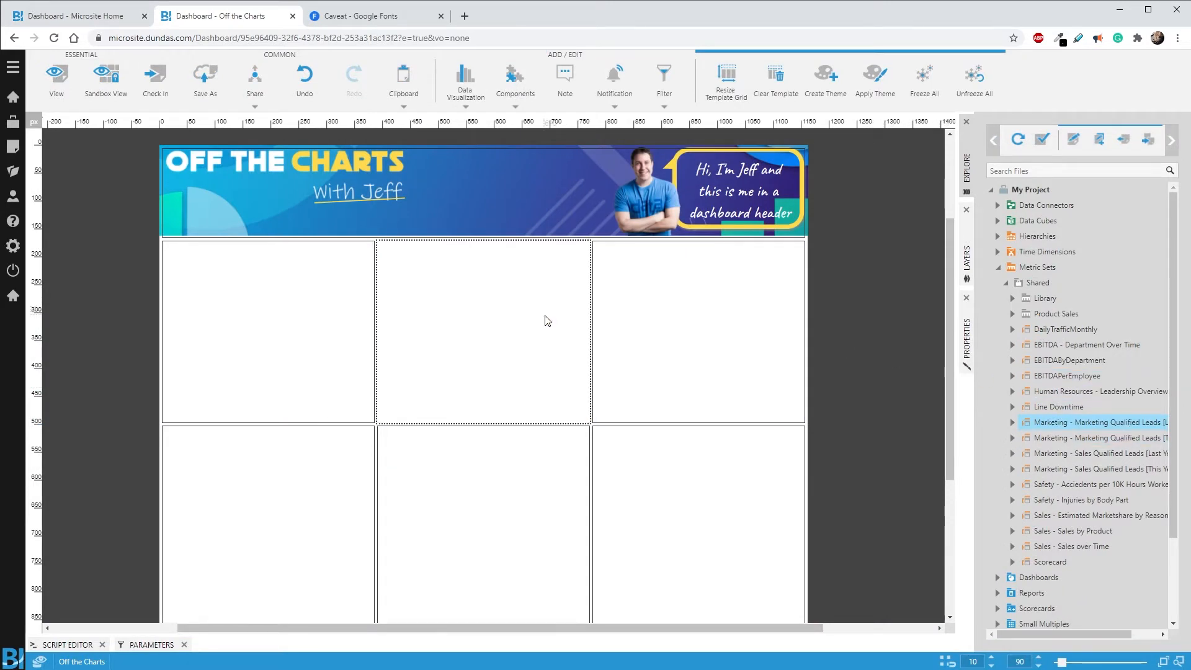
left_click(697, 327)
left_click_drag(1076, 395, 666, 485)
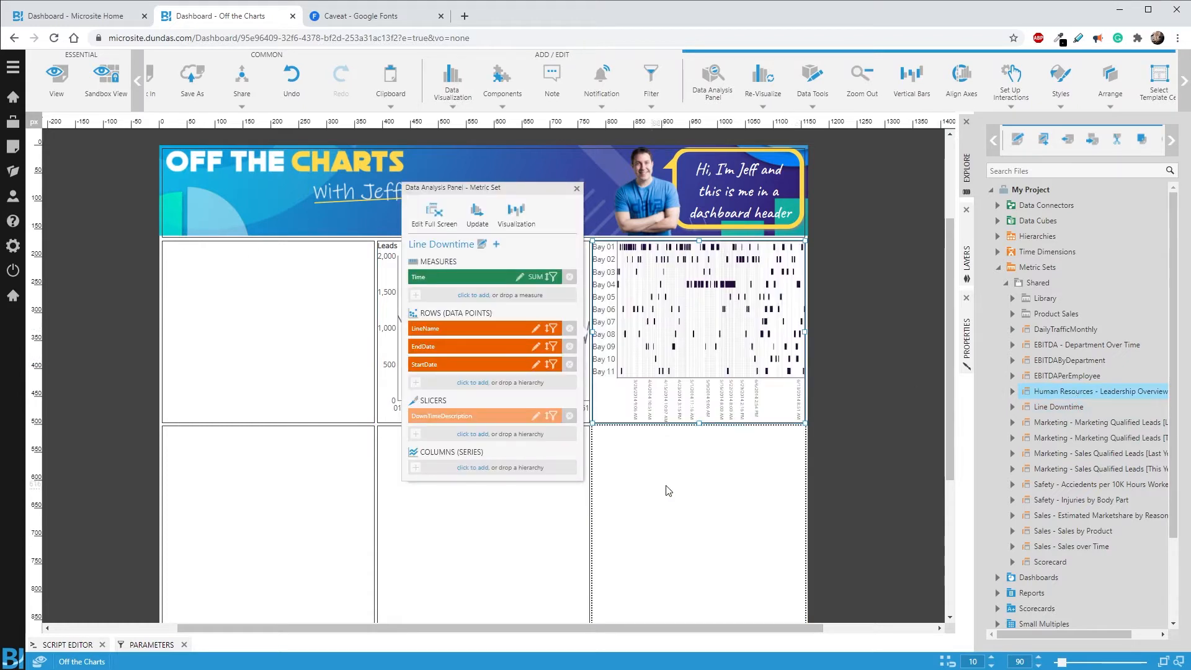
left_click(892, 374)
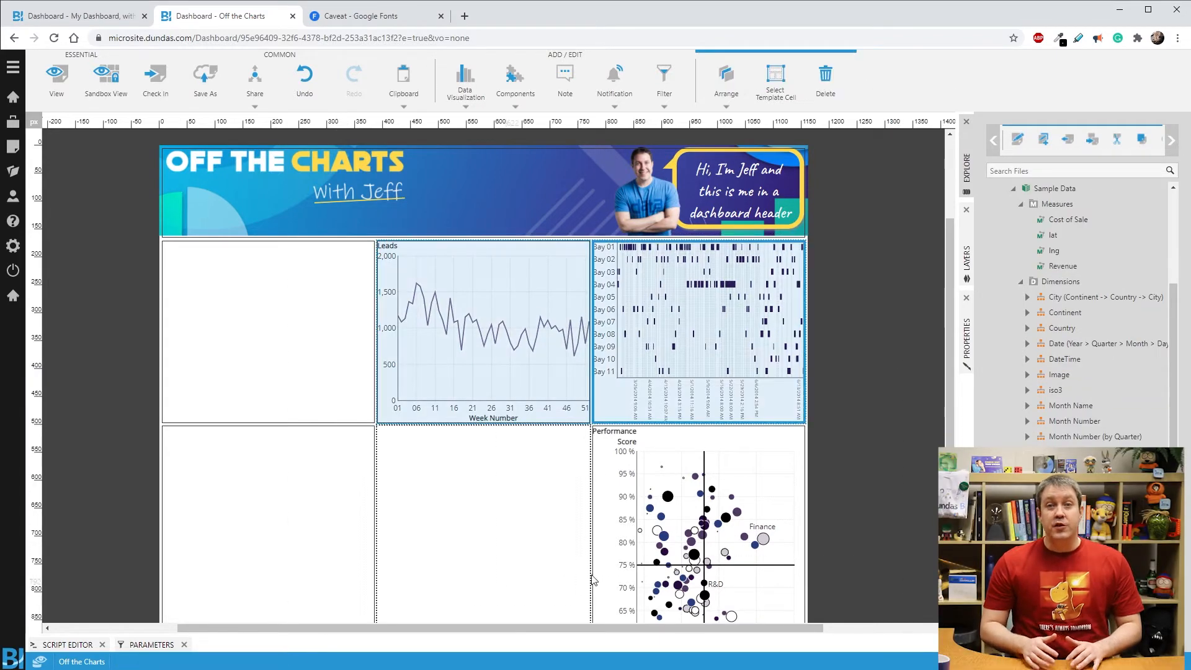
- Delete the leads, line downtime and performance score charts from the dashboard
key("Delete")
left_click(676, 504)
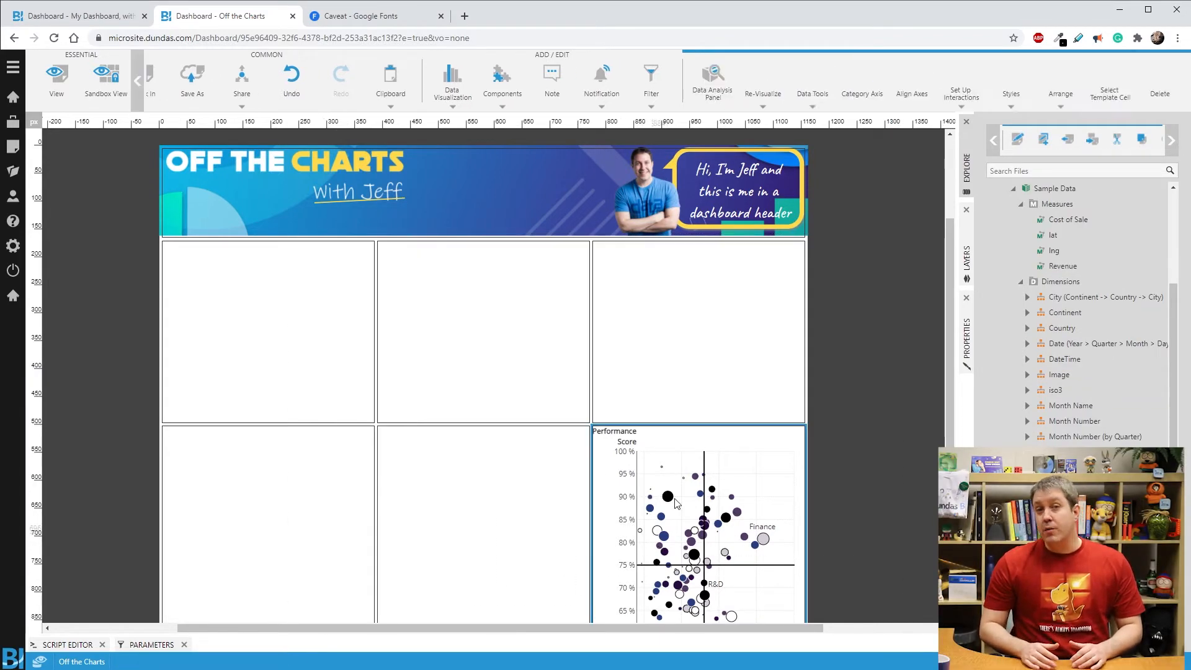
key("Delete")
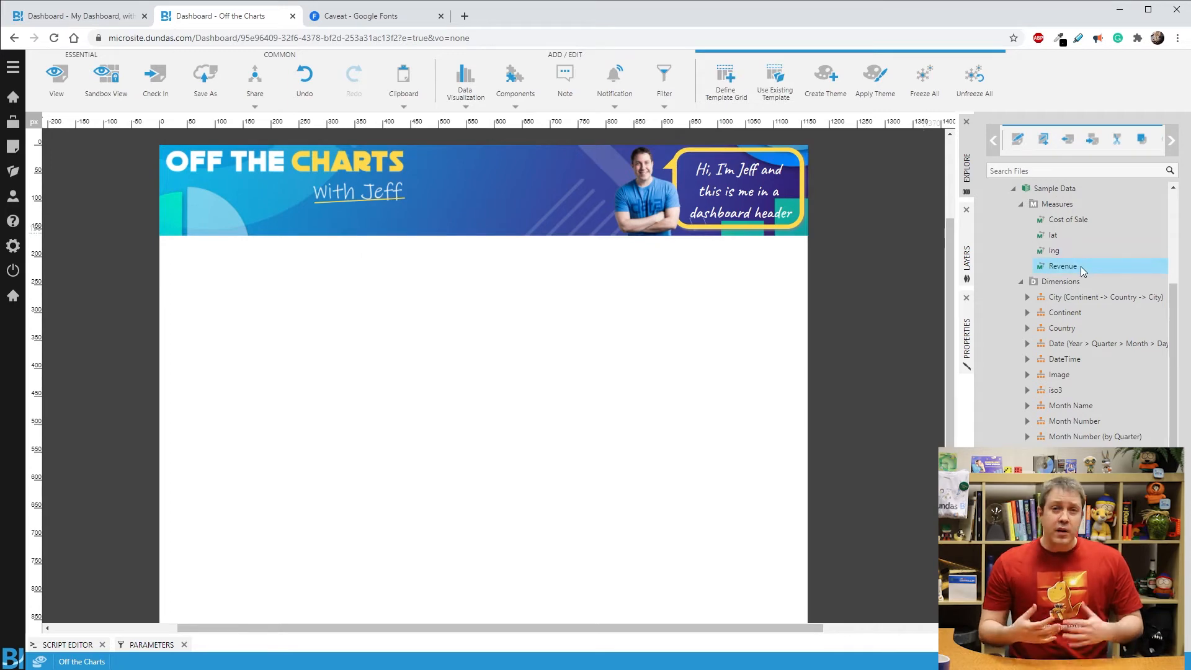
- Build an enlarged Revenue chart on the dashboard from Sample Data, with Continent as rows and Product as columns
left_click_drag(1081, 266, 452, 371)
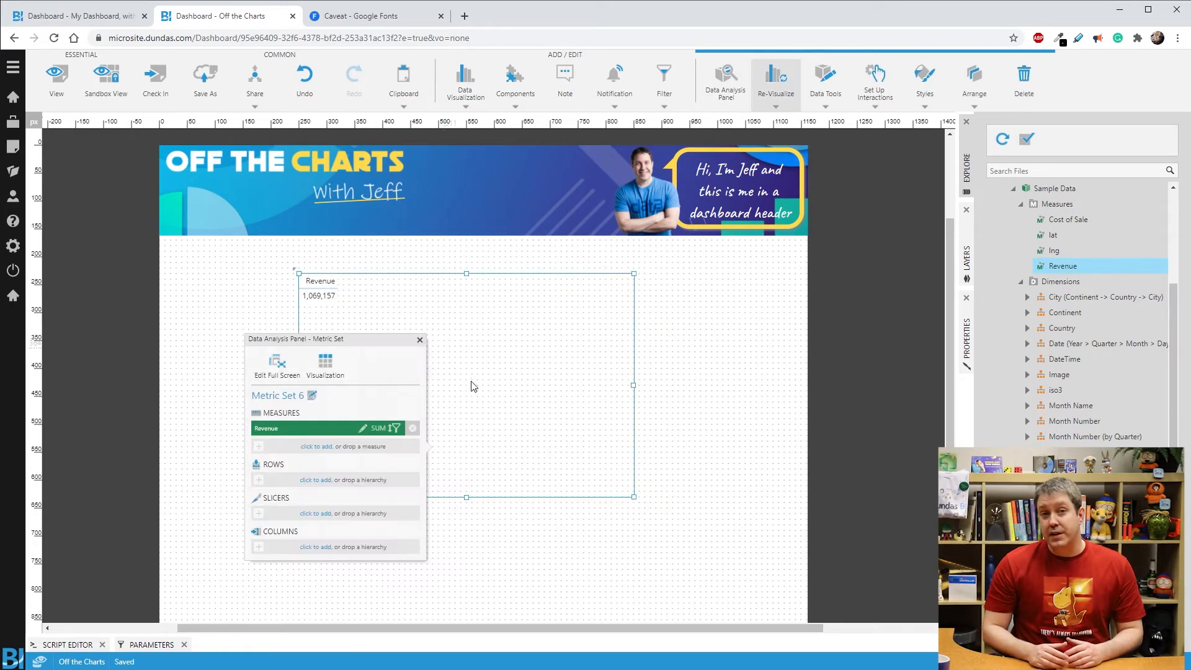
left_click_drag(633, 497, 696, 542)
left_click_drag(1064, 313, 241, 442)
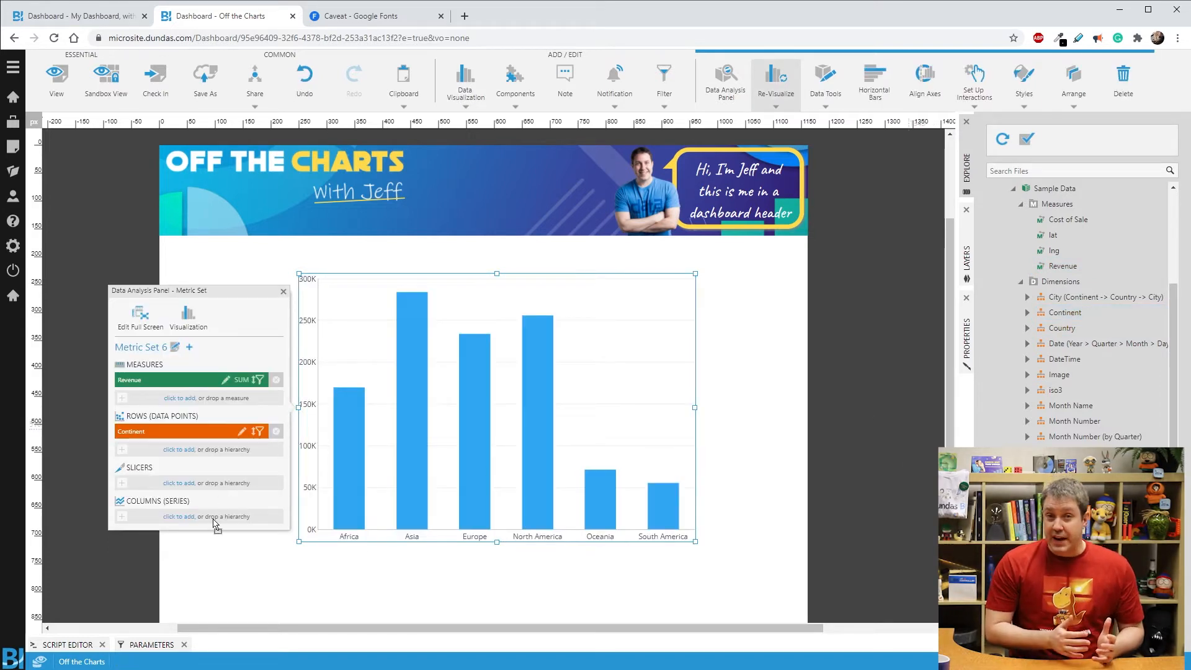
left_click_drag(213, 519, 214, 519)
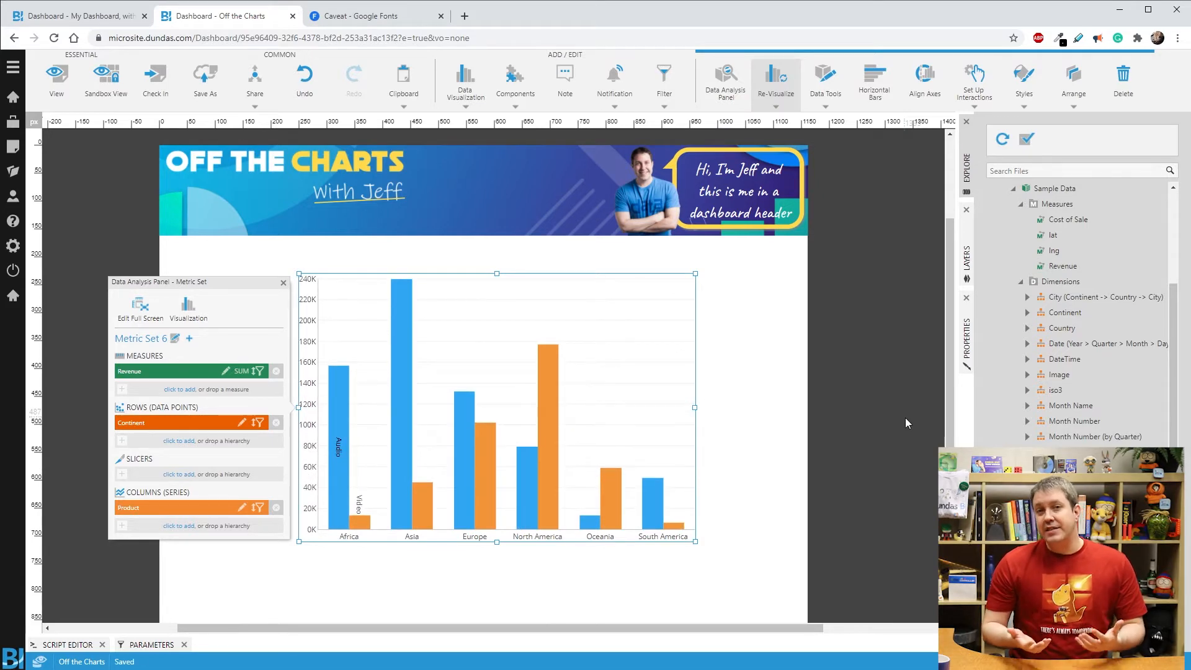
- Find the current dashboard's auto-generated items in the project files and open the options for Metric Set 1
scroll(1114, 412, "down", 3)
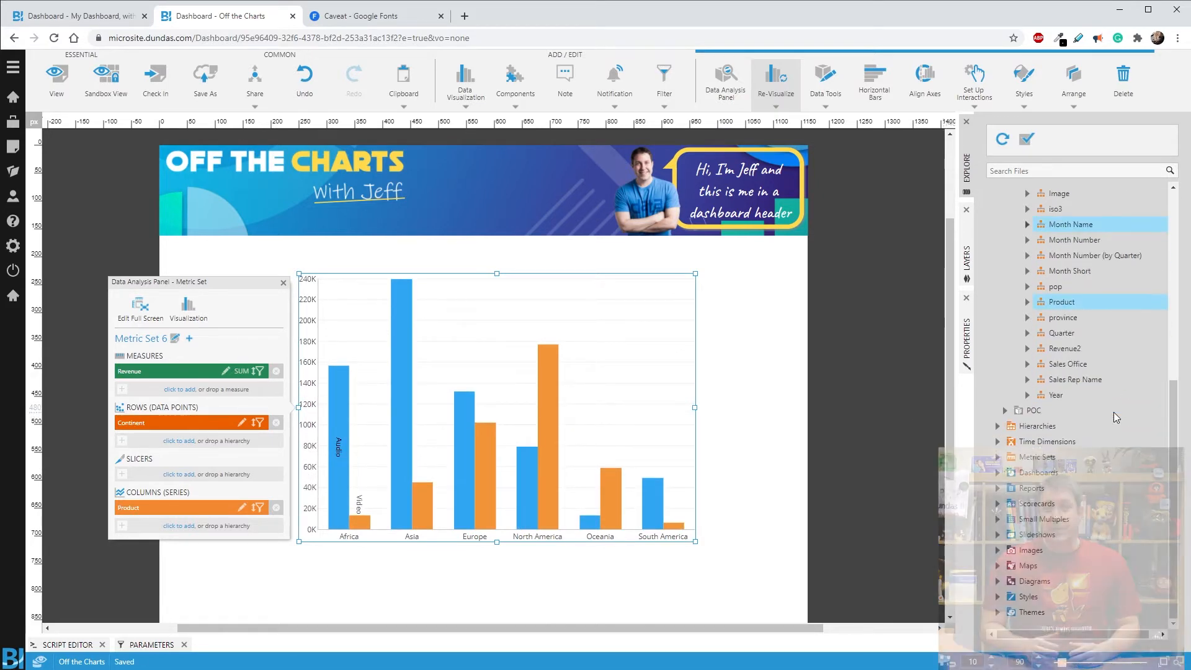
left_click(997, 472)
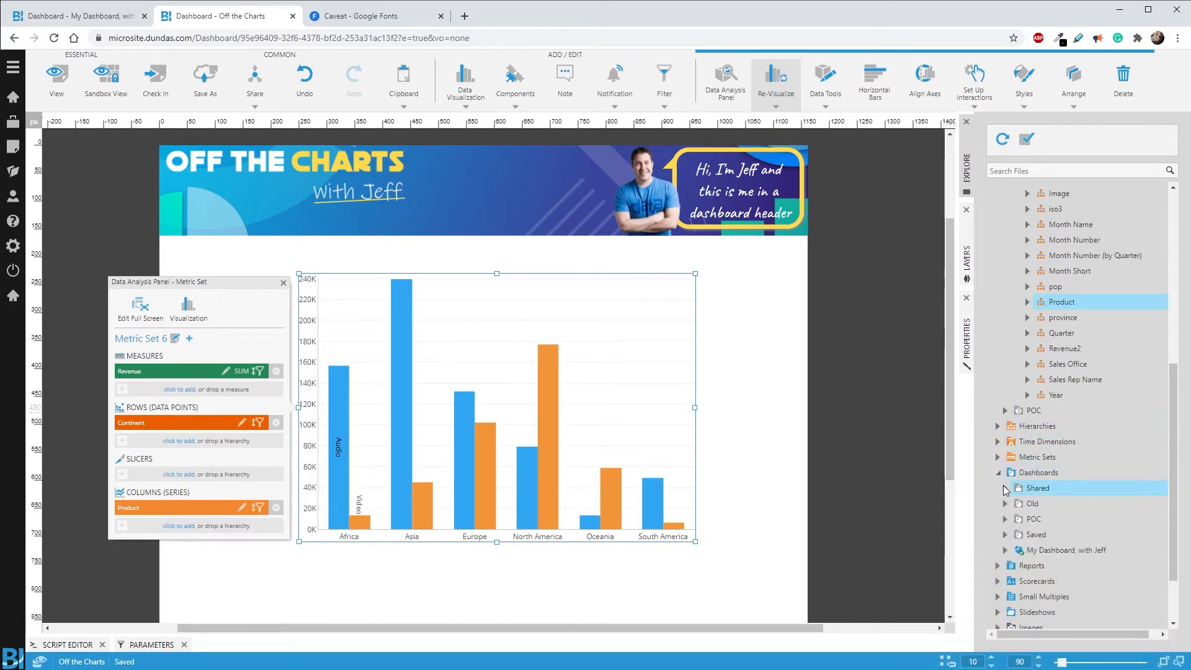
left_click(1004, 551)
scroll(1116, 552, "down", 5)
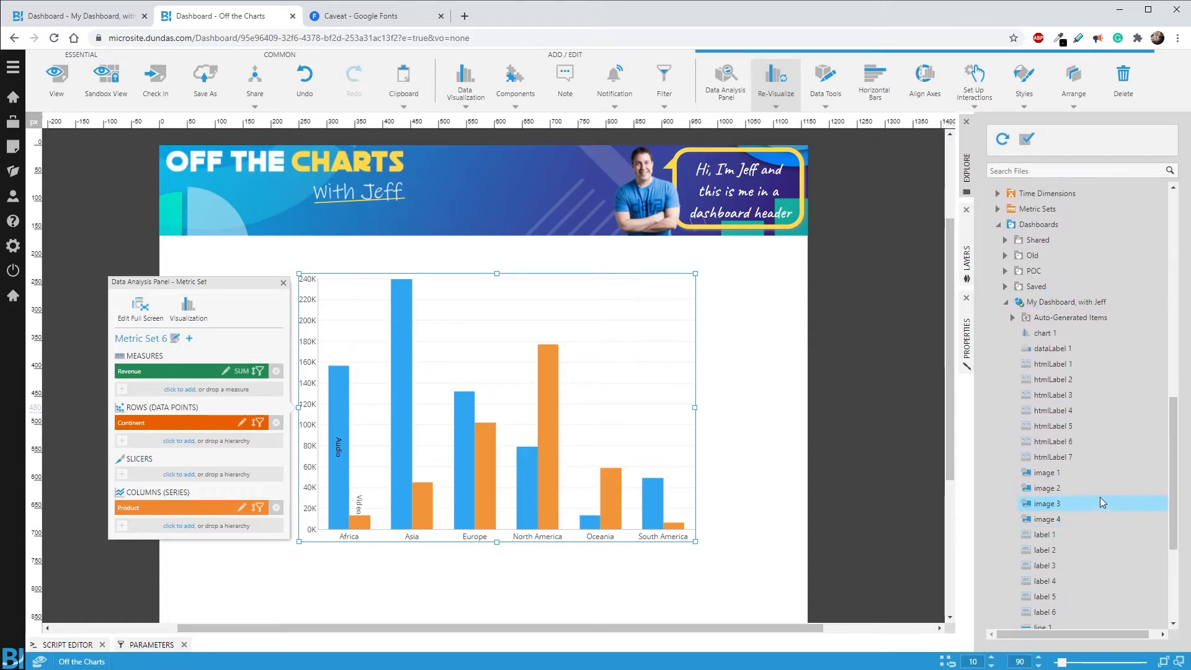
left_click(1011, 318)
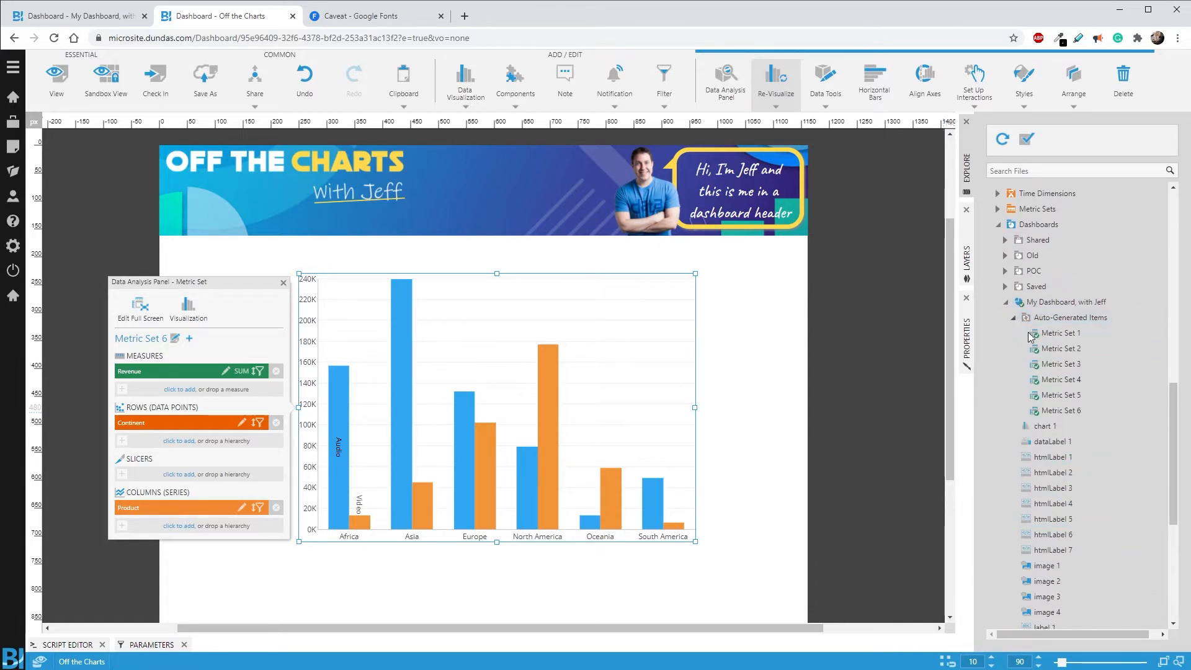
right_click(1084, 338)
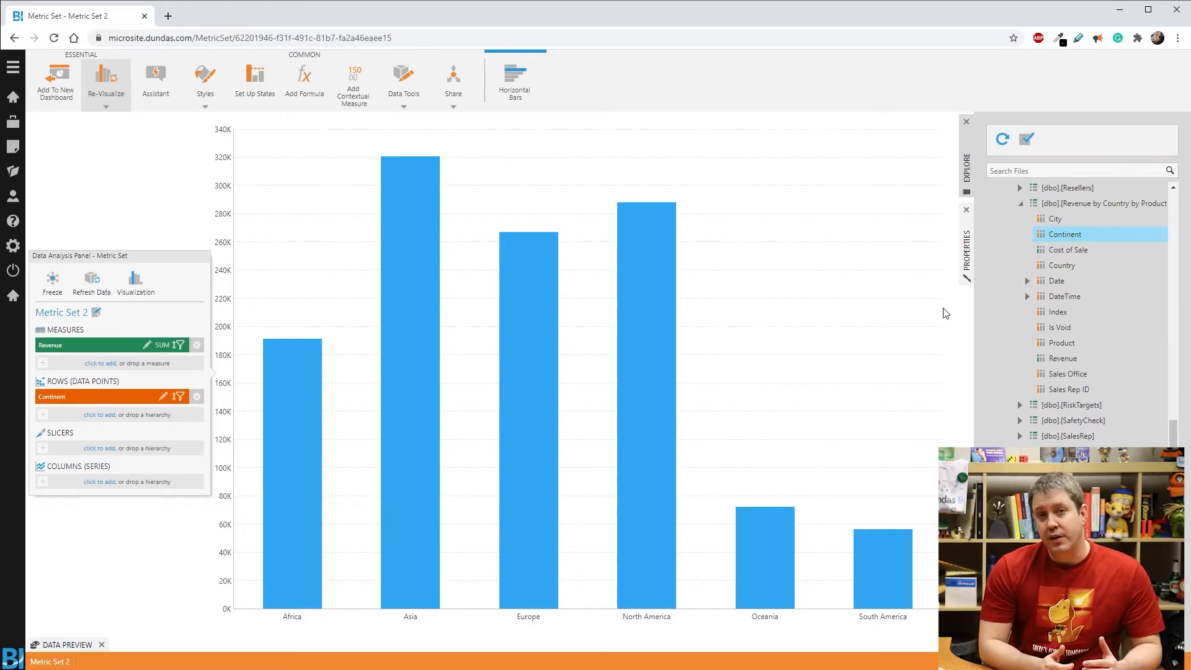
- Add Product to the columns of Metric Set 2 and re-visualize the data as a table
left_click_drag(1062, 343, 109, 487)
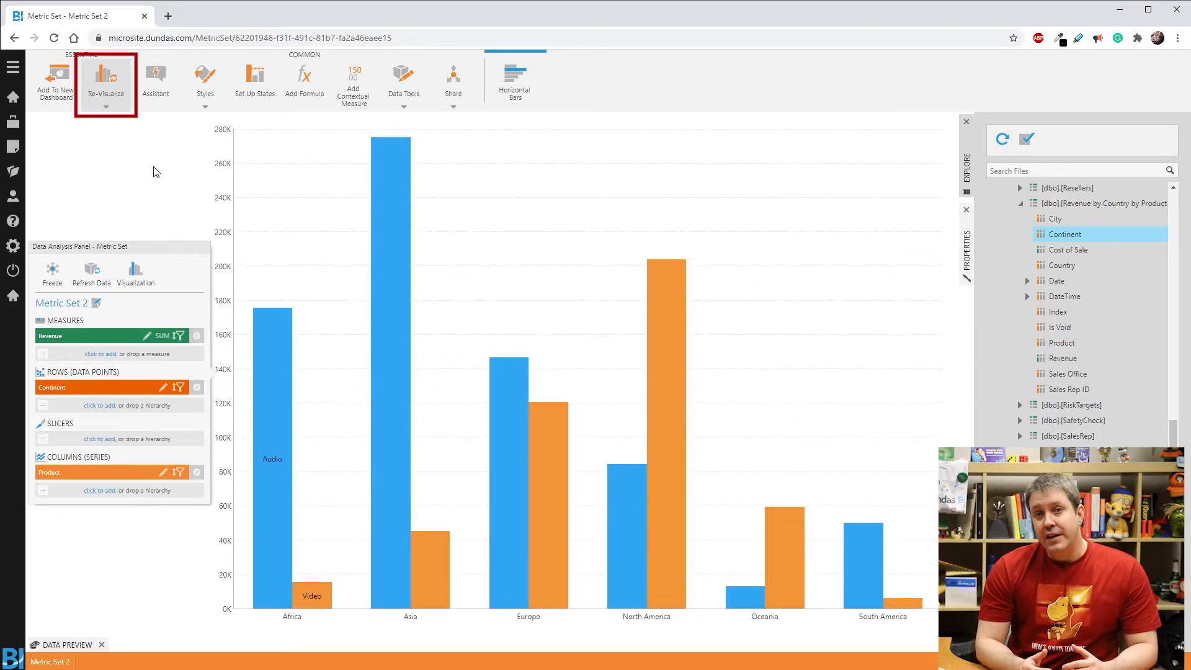
left_click(104, 96)
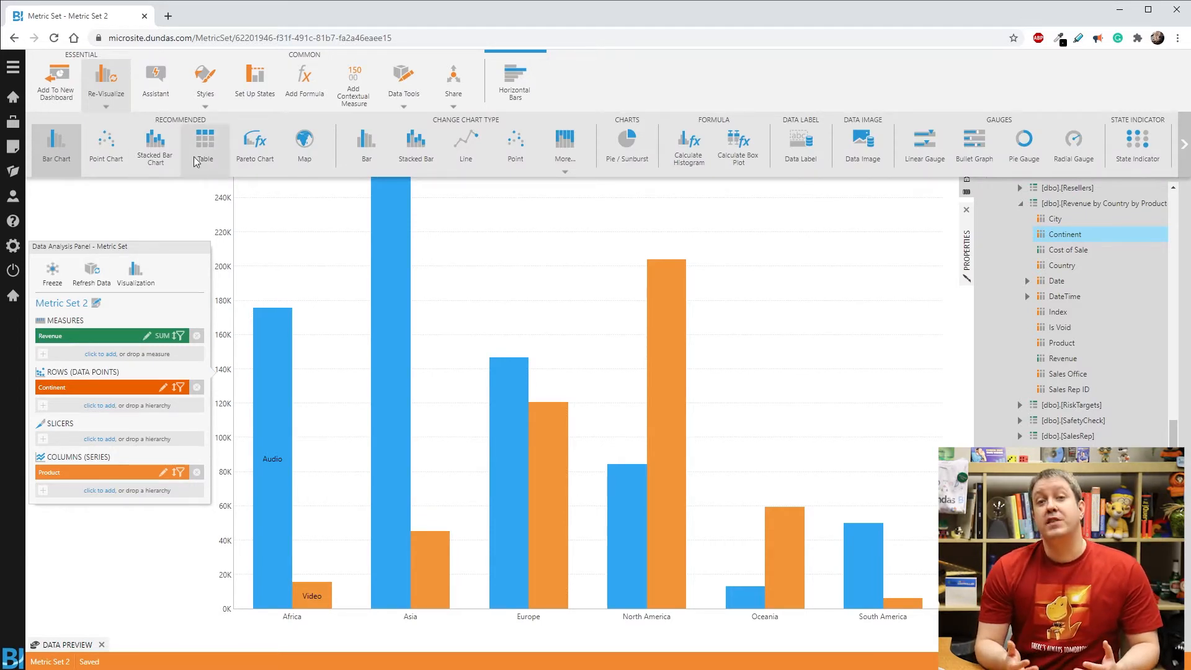
left_click(211, 155)
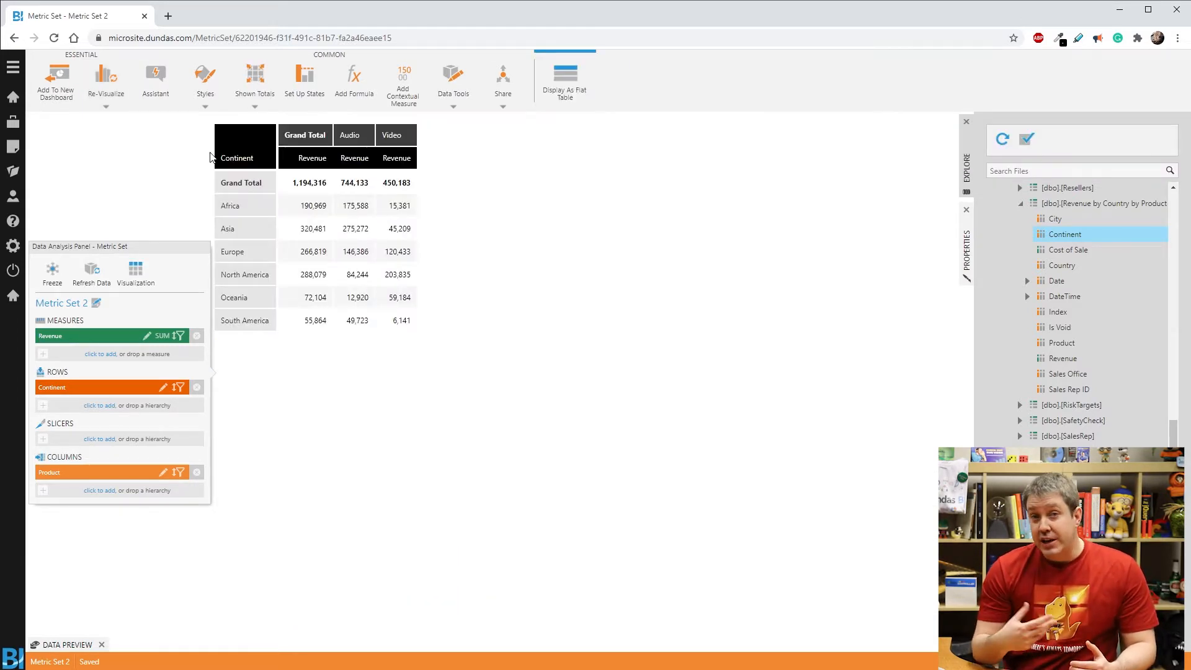
- Re-visualize the table as a stacked bar chart and return it to a regular bar chart
left_click(106, 104)
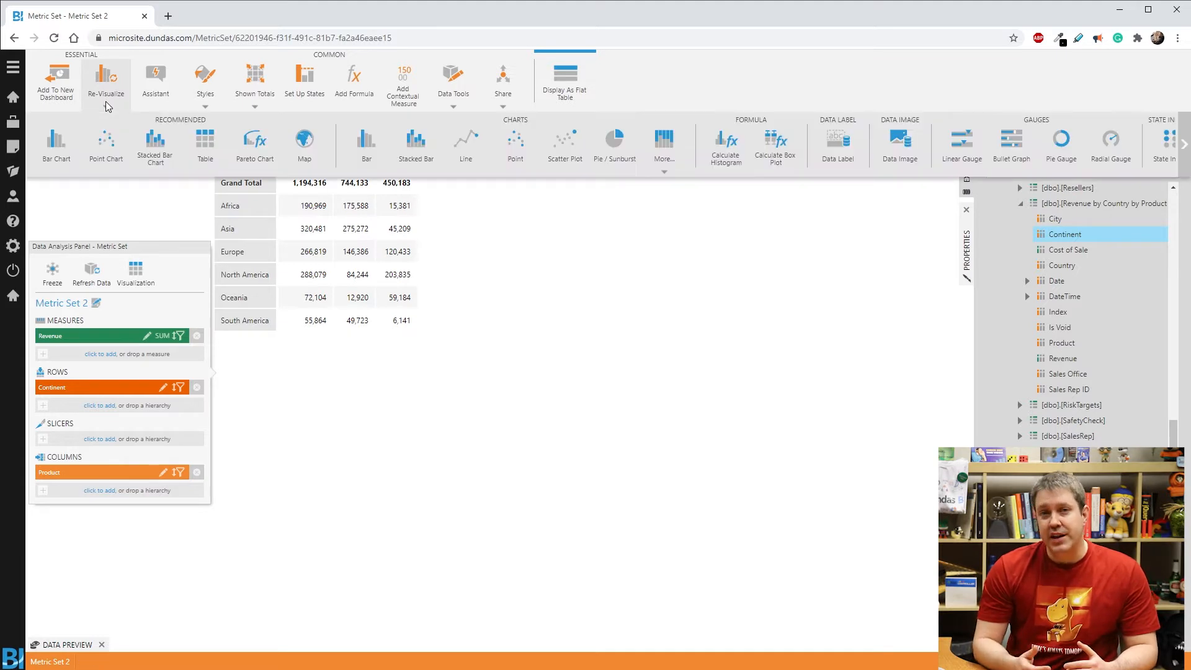
left_click(154, 144)
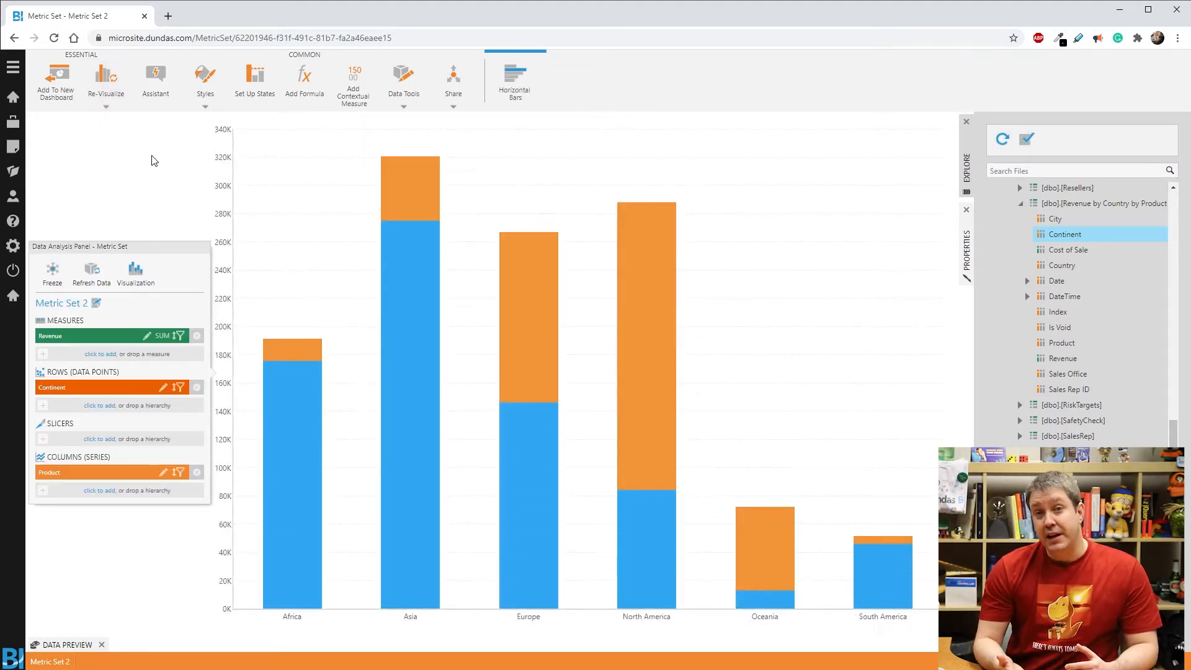
left_click(106, 104)
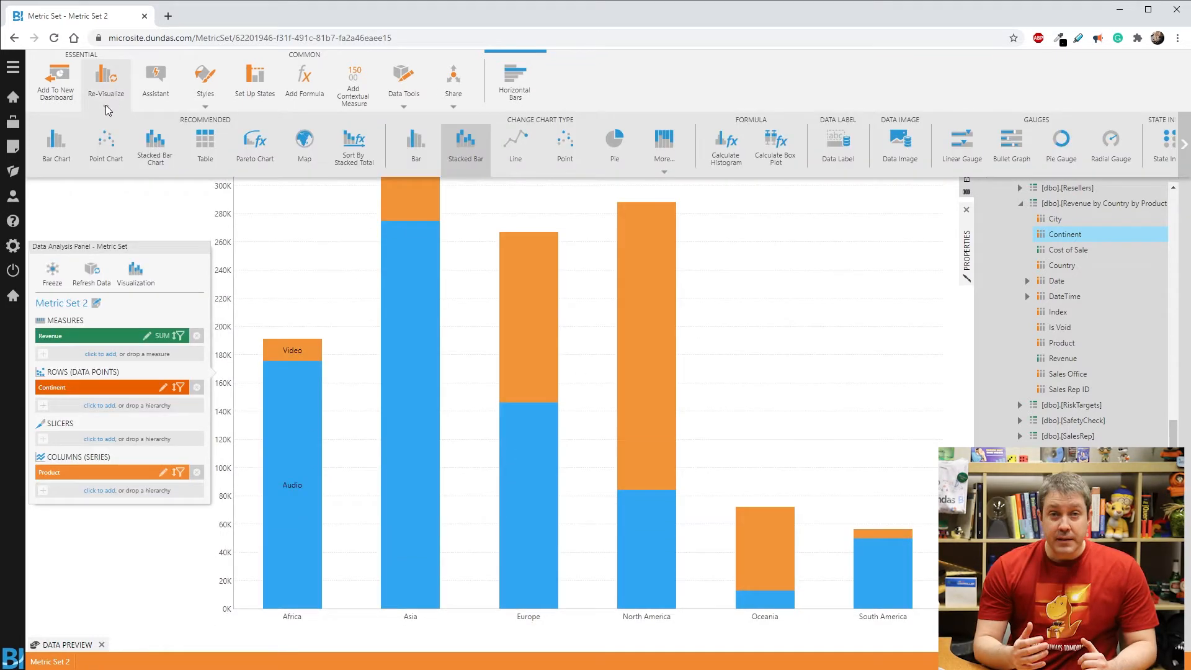
left_click(67, 159)
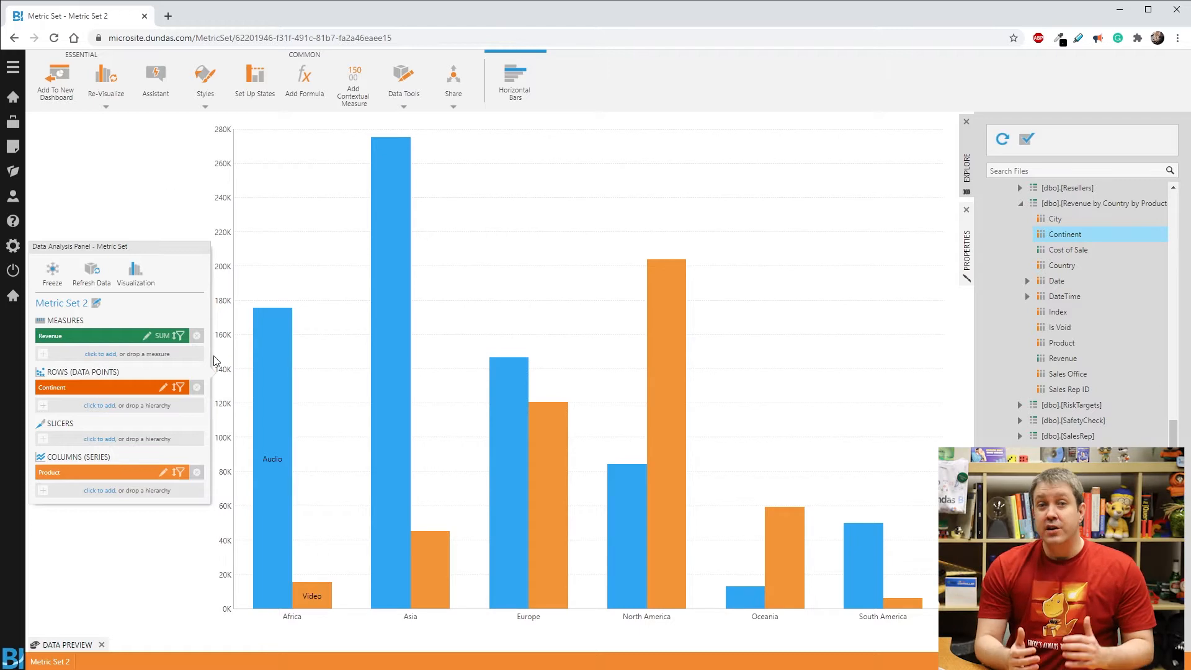
- Clear Continent and Product from the metric set and place Continent and Country in its rows
left_click(197, 388)
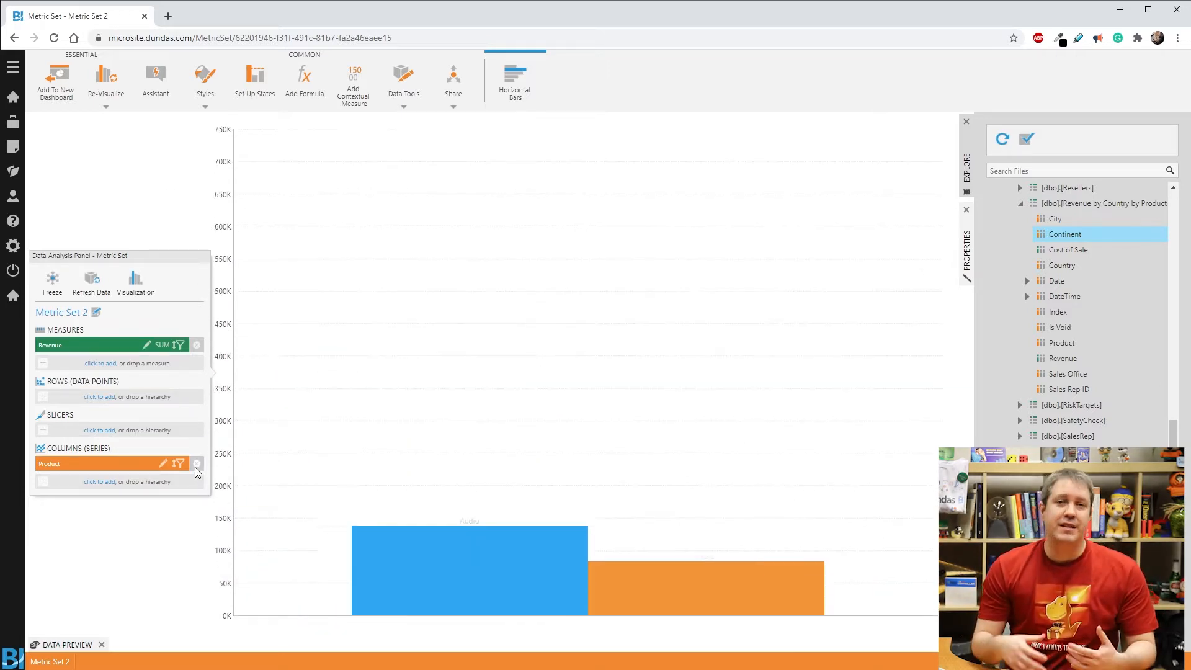
left_click(196, 465)
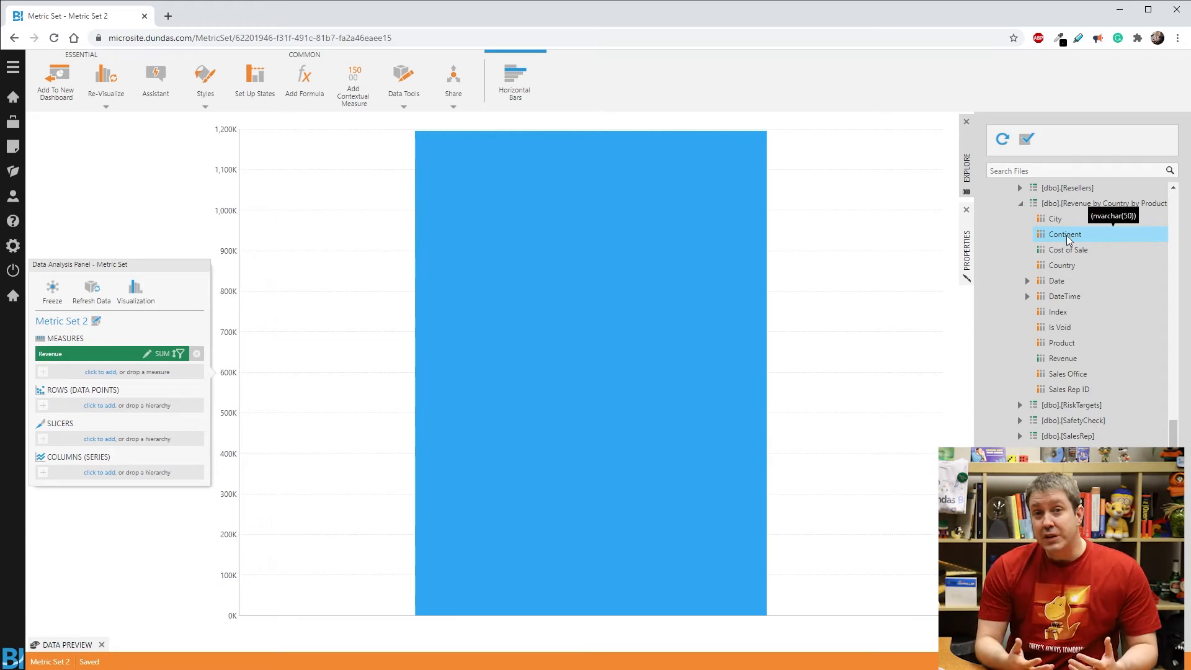
left_click_drag(1068, 240, 133, 410)
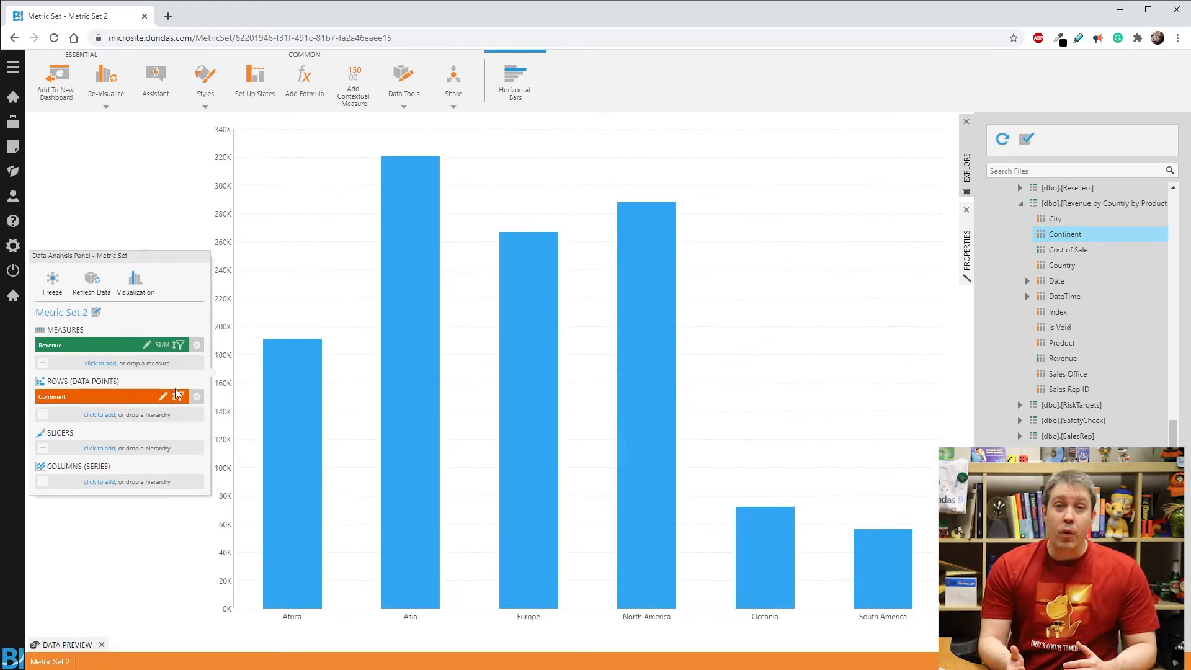
left_click_drag(1062, 266, 155, 425)
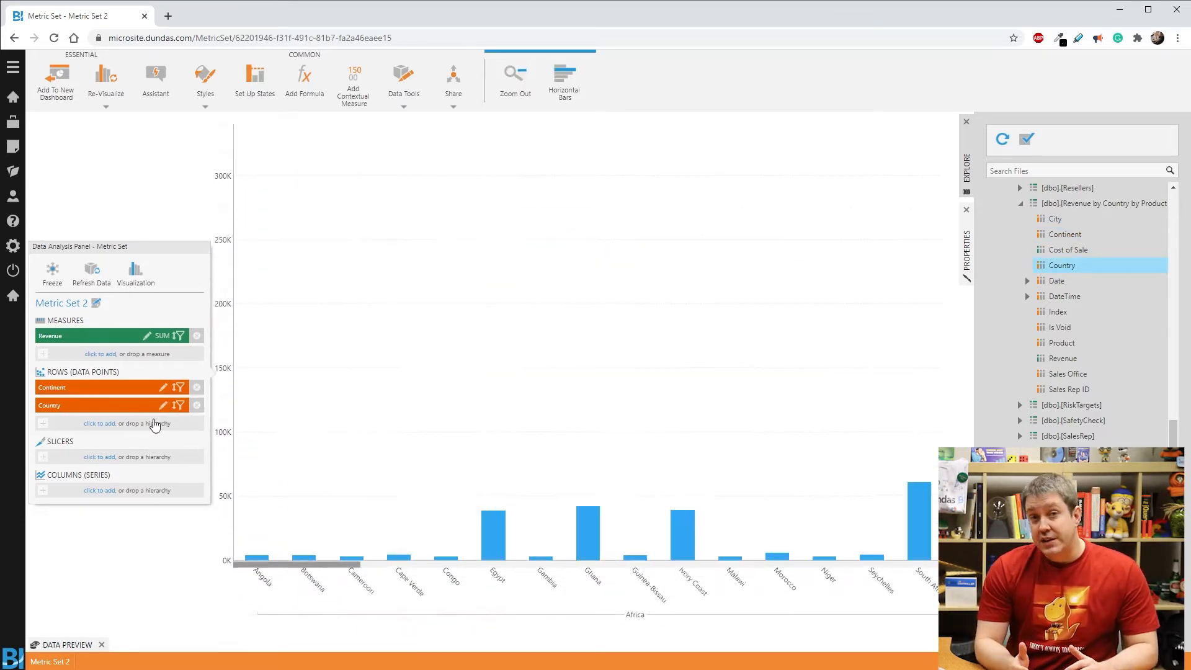
- Re-visualize the metric set as a data bar table and check how its fields are assigned in the visualization settings
left_click(113, 88)
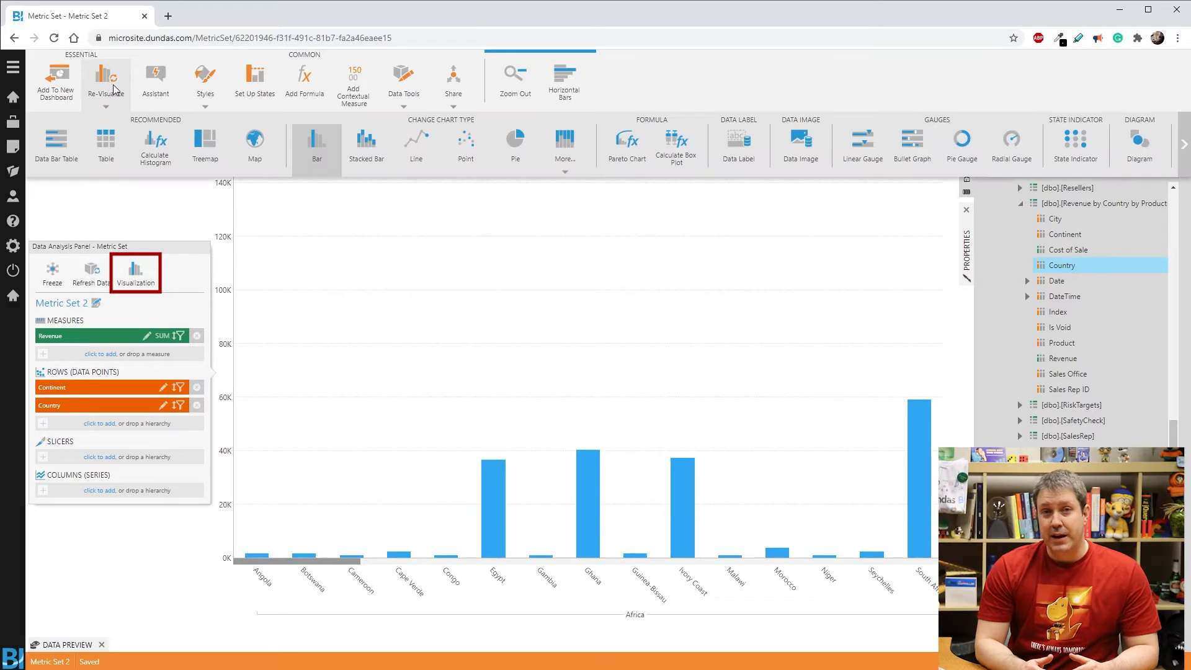
left_click(66, 156)
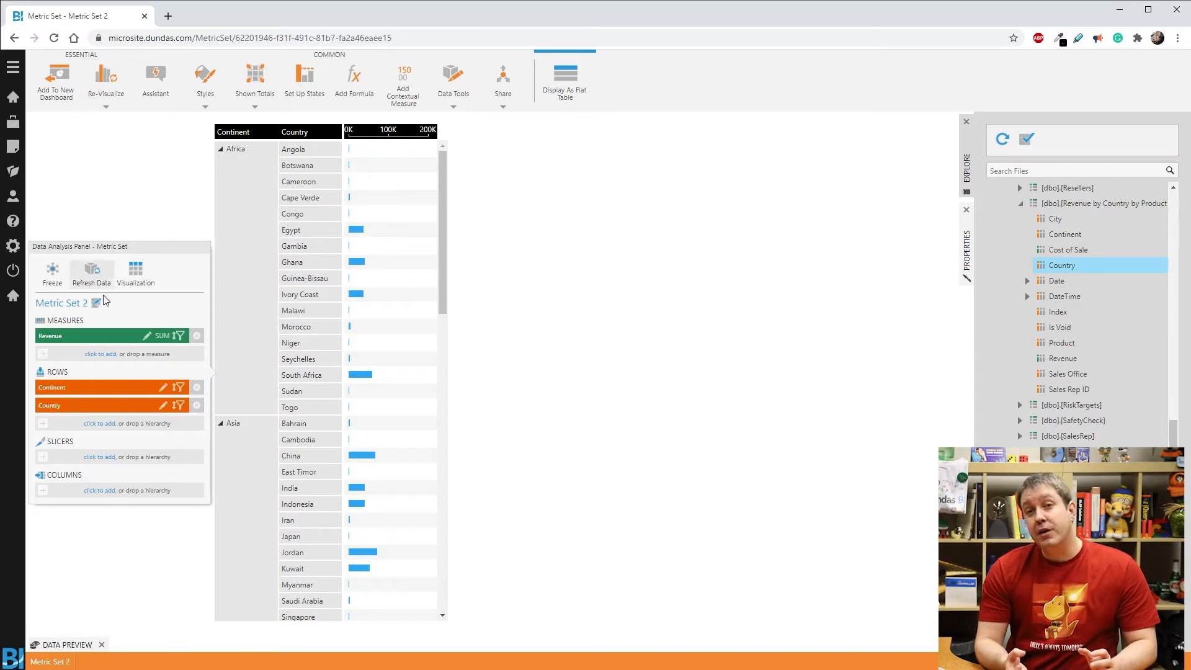
left_click(136, 273)
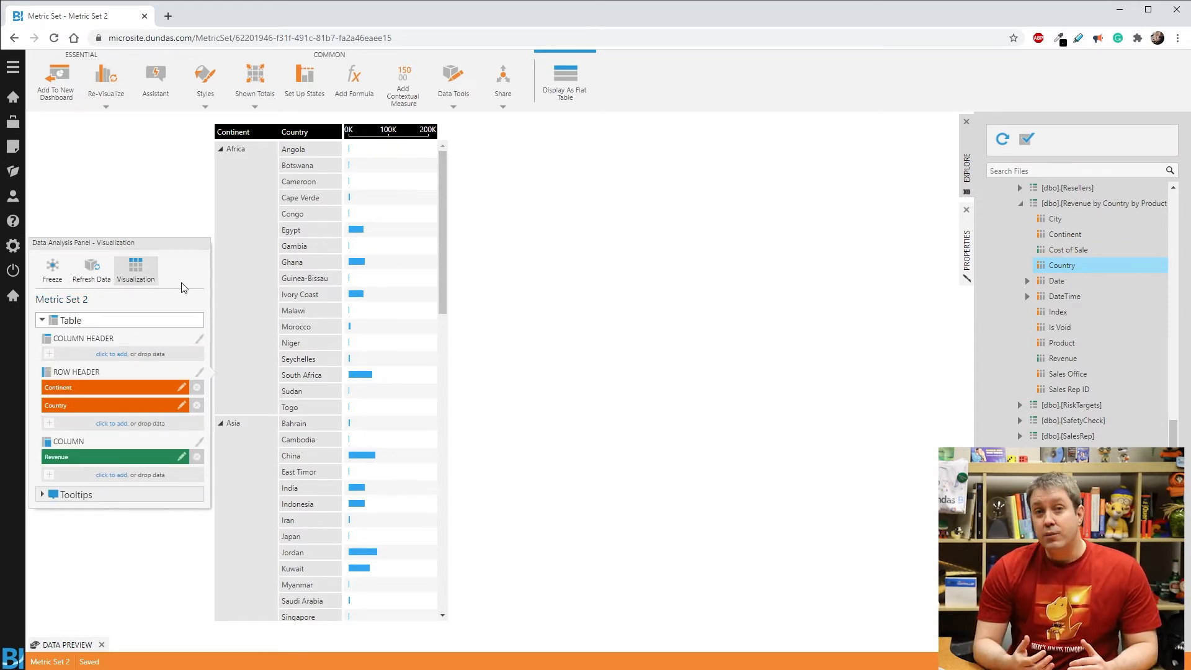
left_click(146, 277)
- Re-visualize the data bar table as a bar chart and show the chart's visualization field assignments
left_click(106, 79)
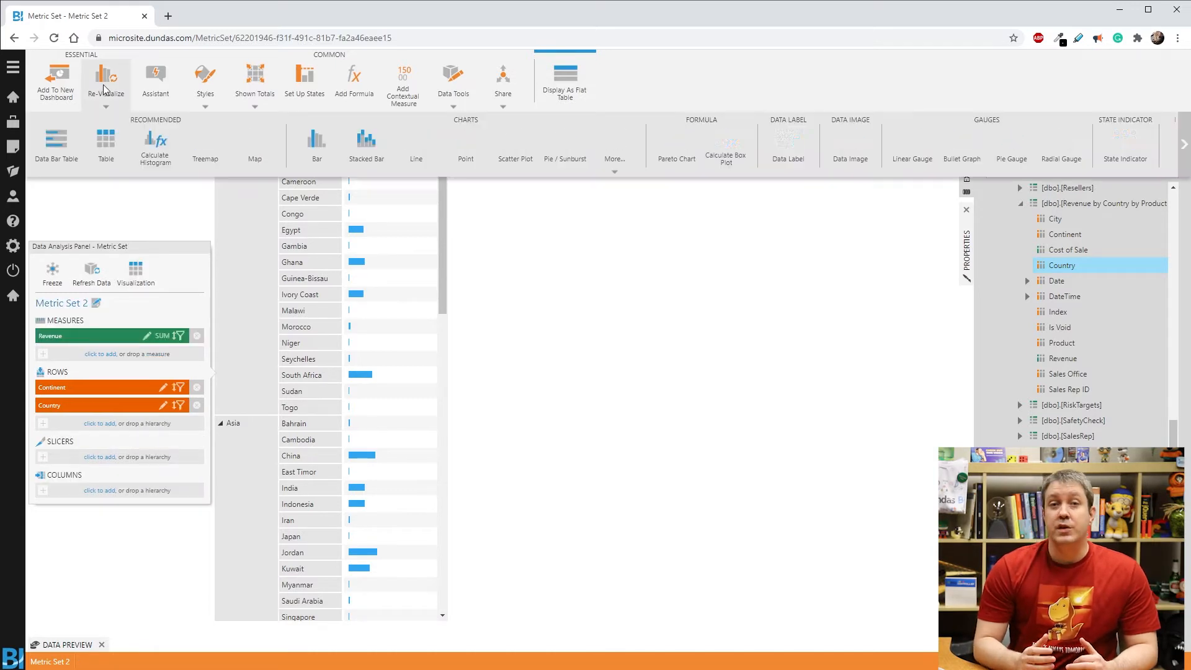
left_click(317, 155)
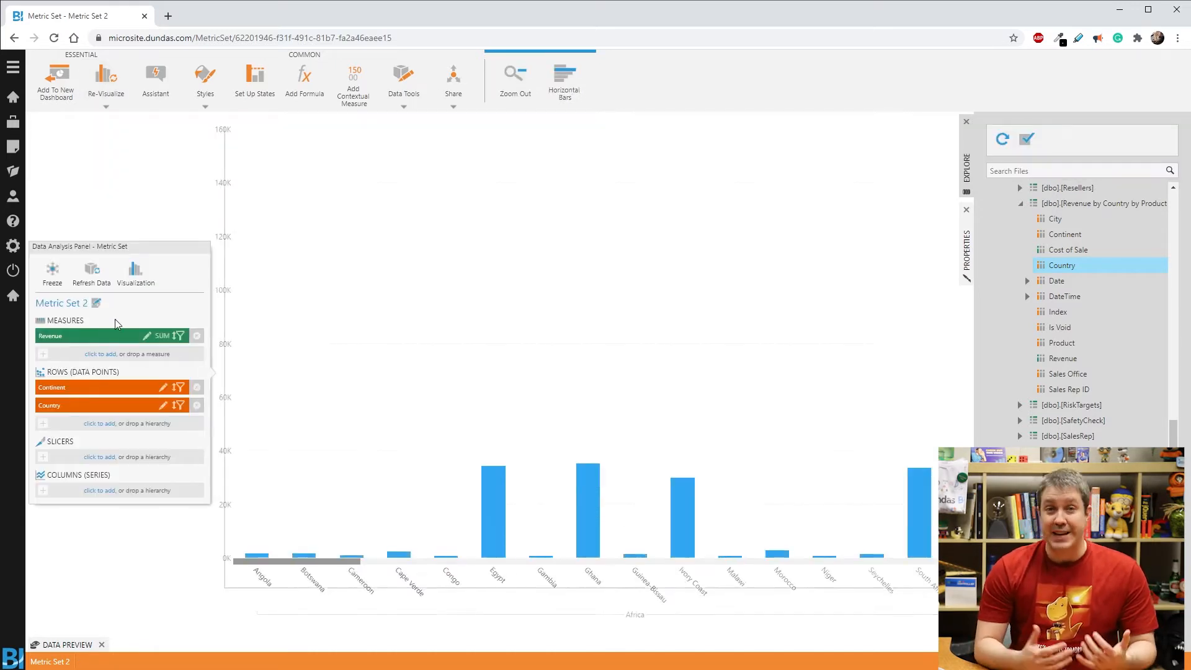
left_click(133, 277)
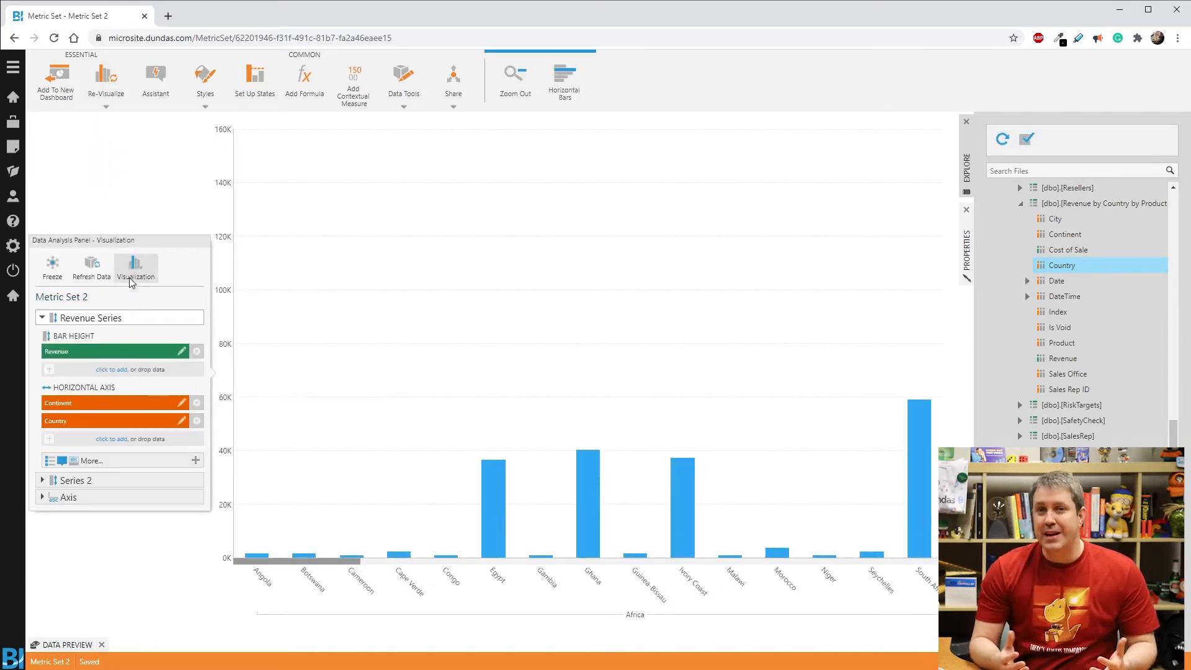
- Review the Revenue series' additional visualization fields, return to the metric set assignments, and zoom the bar chart out to all countries
left_click(87, 460)
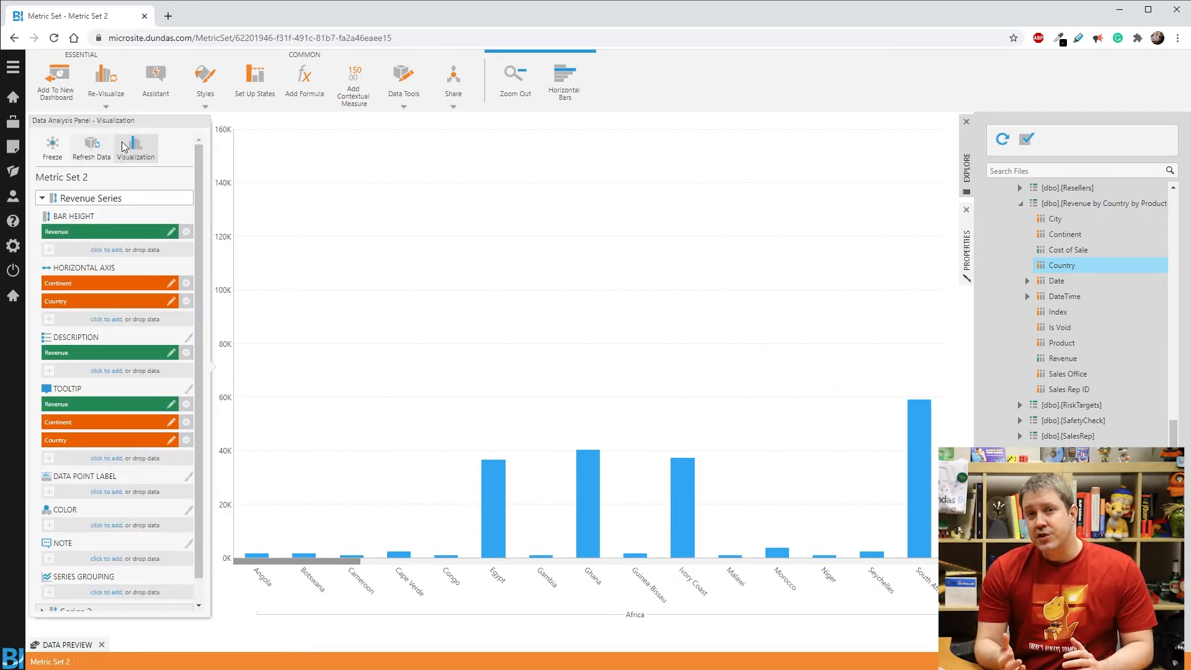
left_click(136, 146)
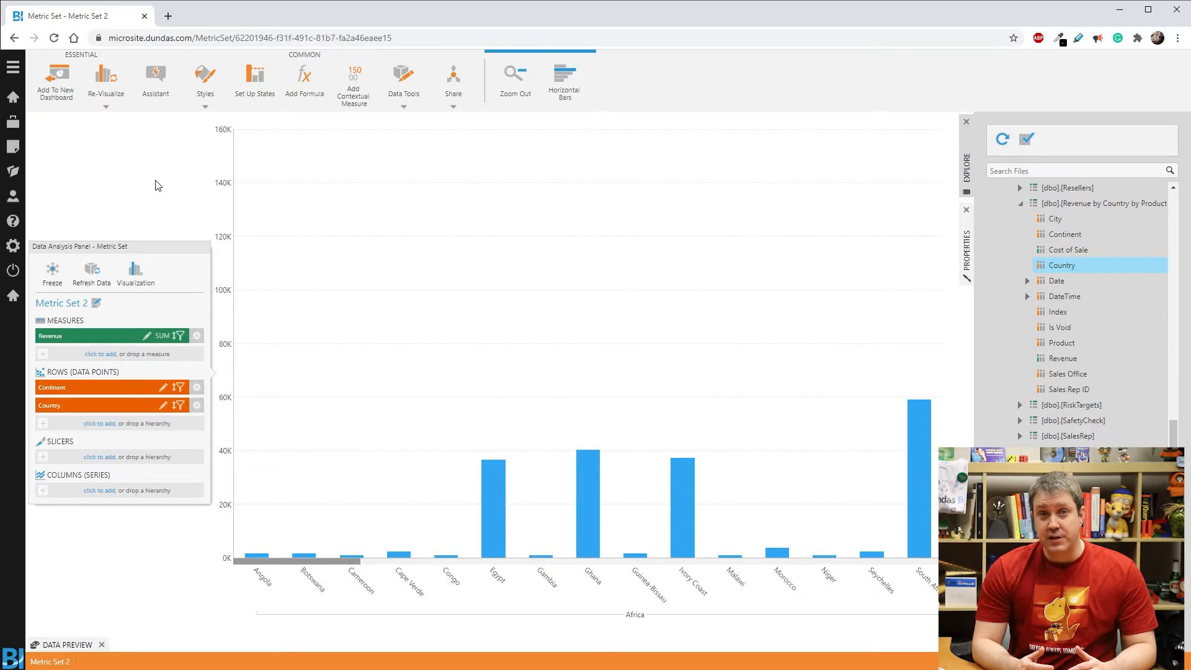
right_click(432, 380)
left_click(470, 470)
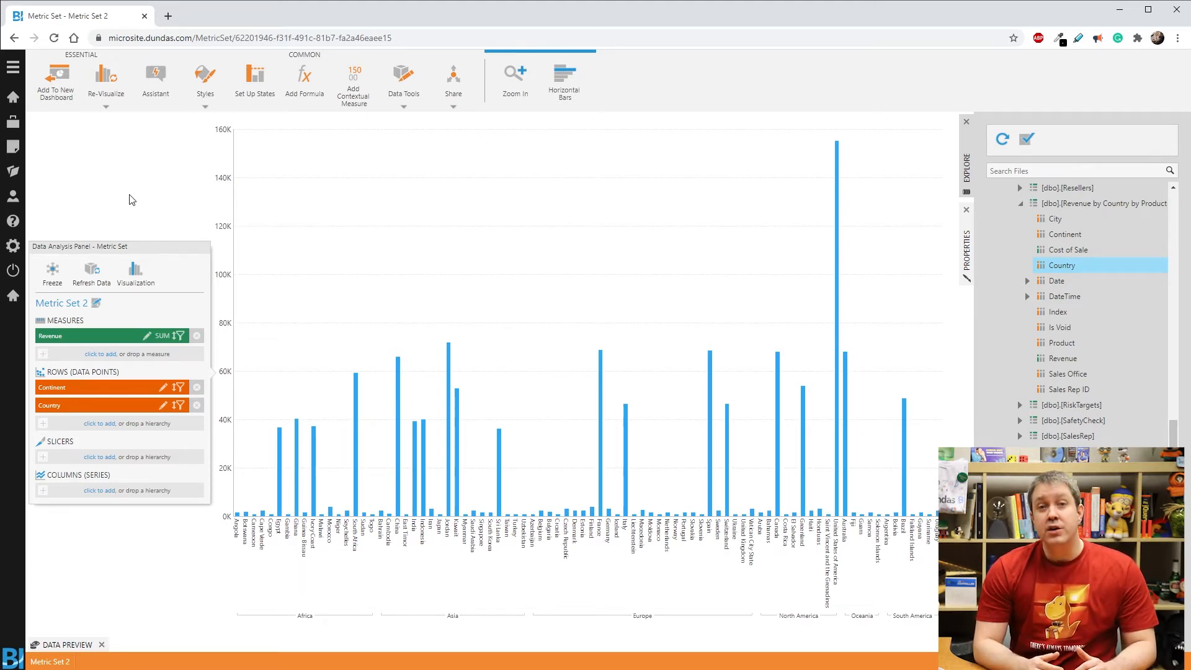
- Move orange #F29438 to first place in the chart's data point palette, and look through the chart's layout and text properties
left_click(965, 253)
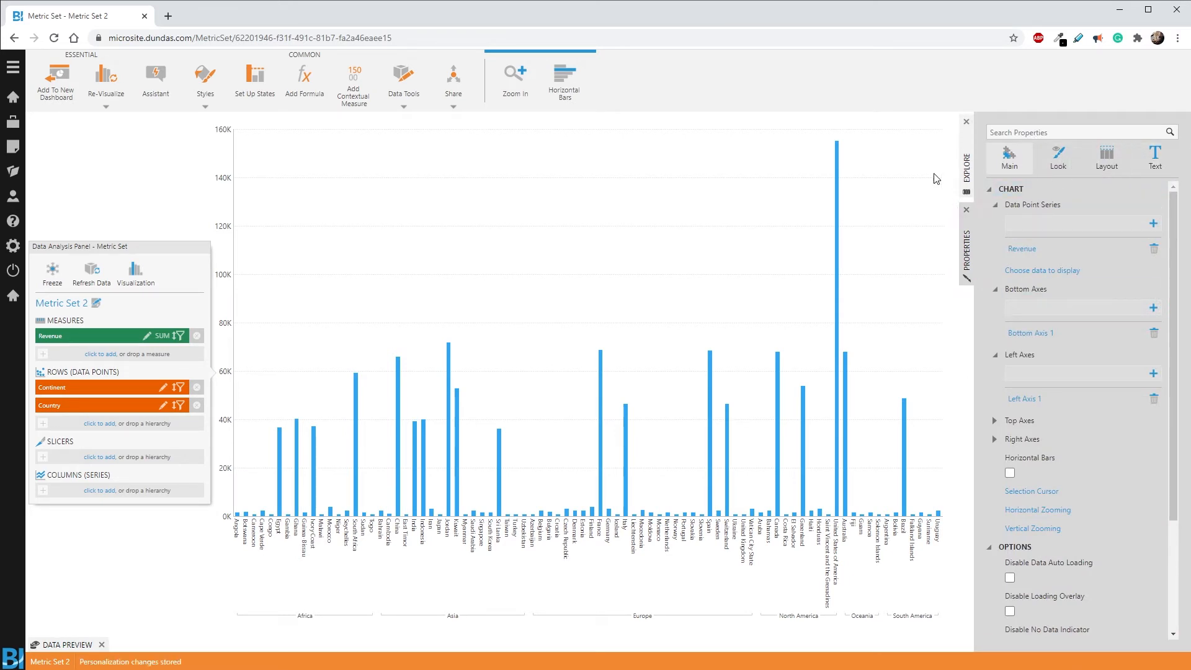
left_click(1063, 159)
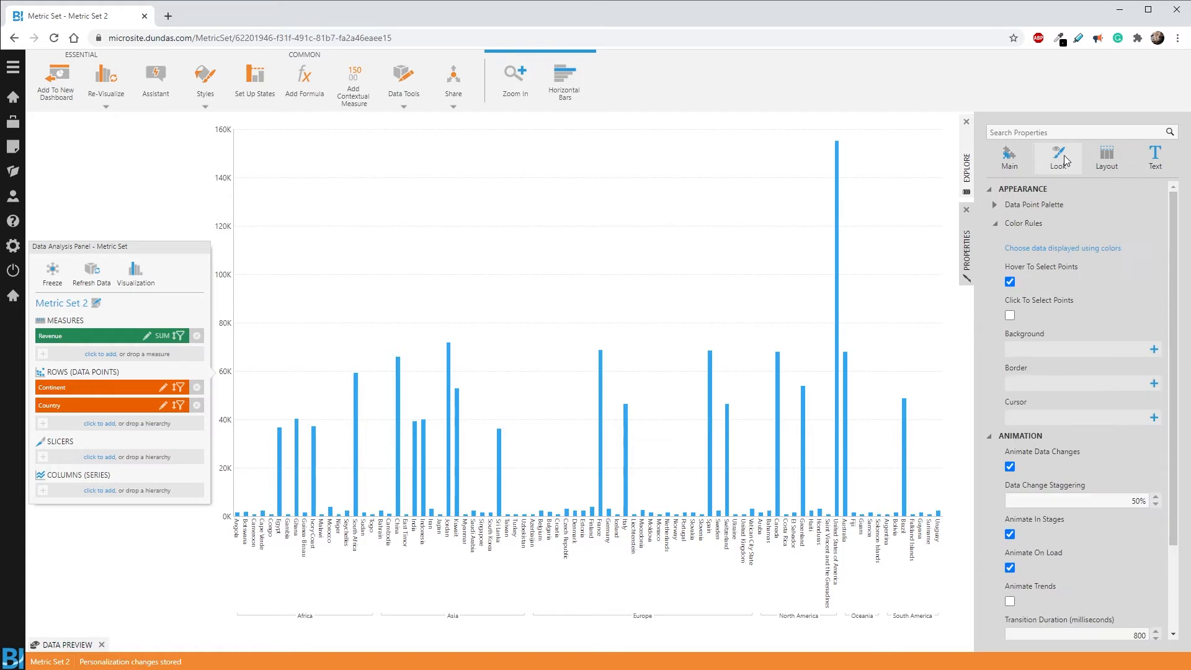
left_click(995, 205)
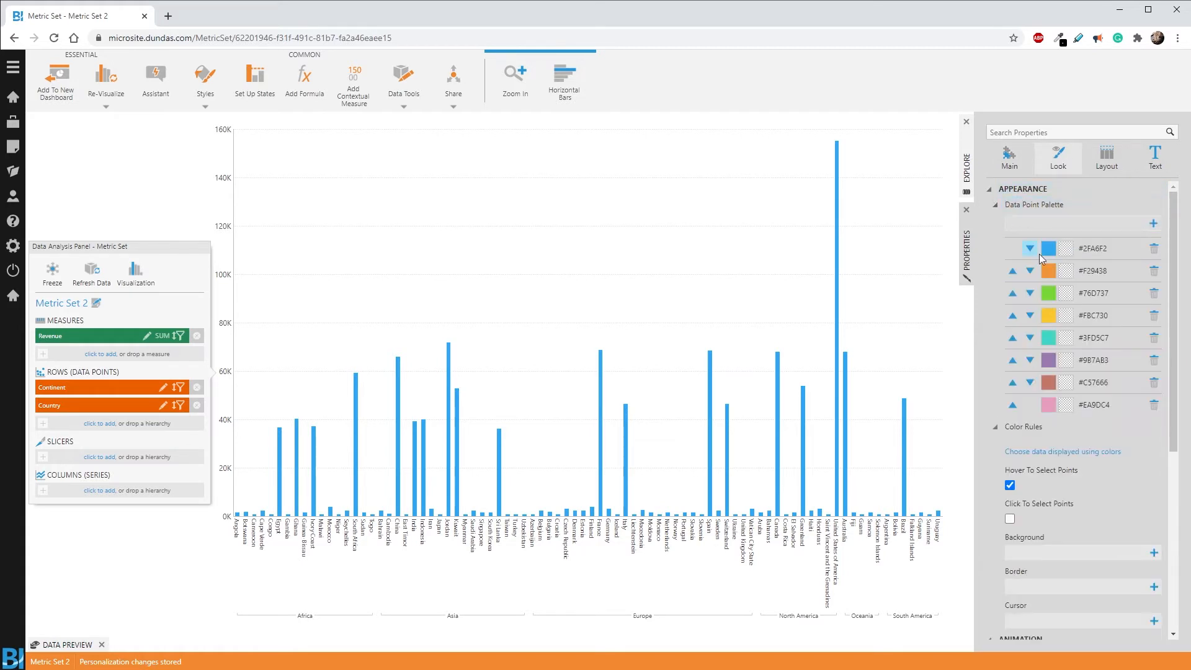
left_click(1013, 272)
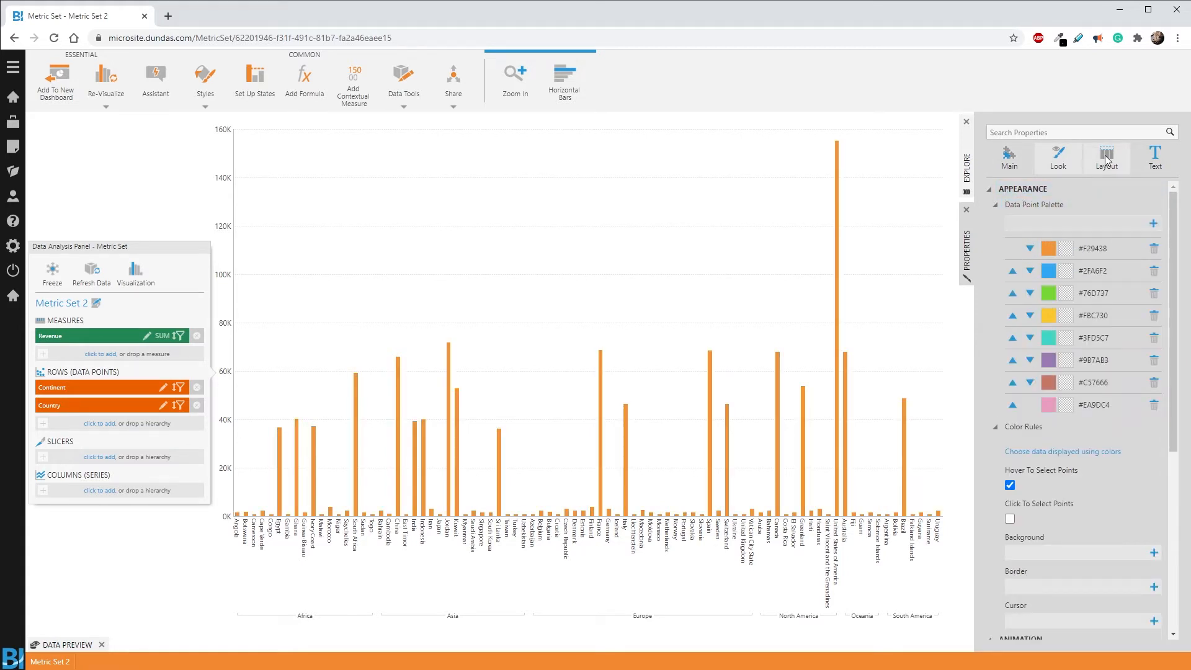
left_click(1106, 159)
left_click(1153, 154)
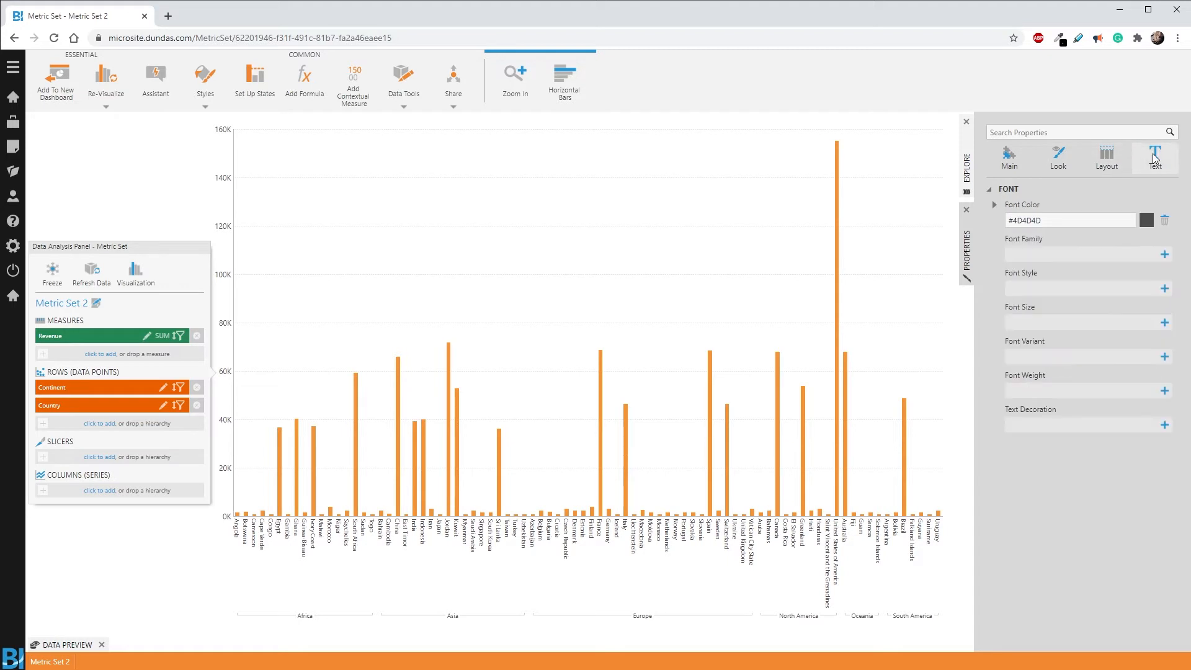